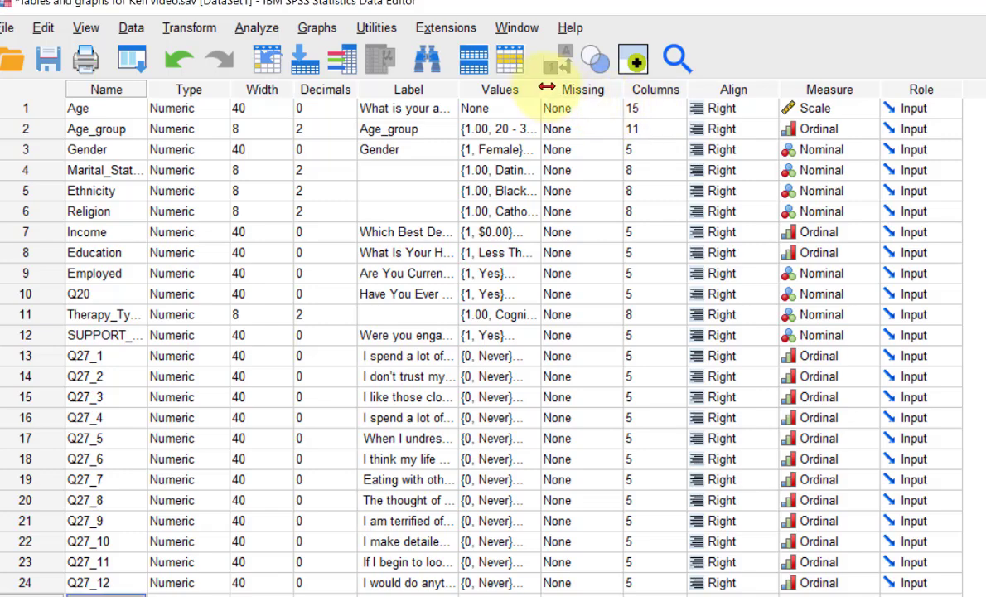
- Drag the Values column border wider so the value labels show in full
left_click_drag(547, 87, 577, 83)
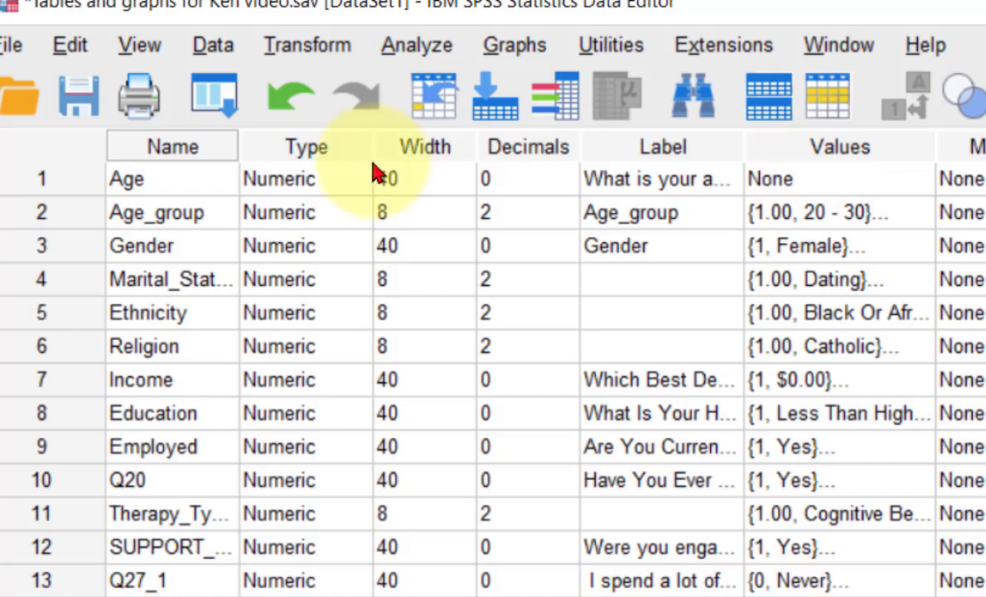
- Switch to Data View and select the Age column of case values
double_click(83, 198)
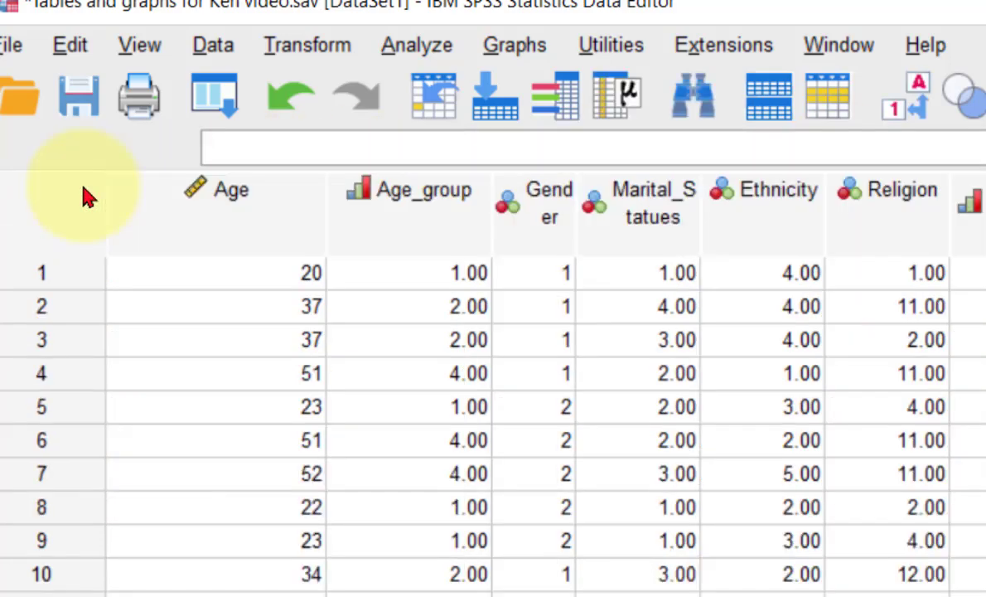
left_click(185, 222)
scroll(221, 551, "down", 7)
scroll(230, 561, "up", 5)
scroll(231, 561, "up", 2)
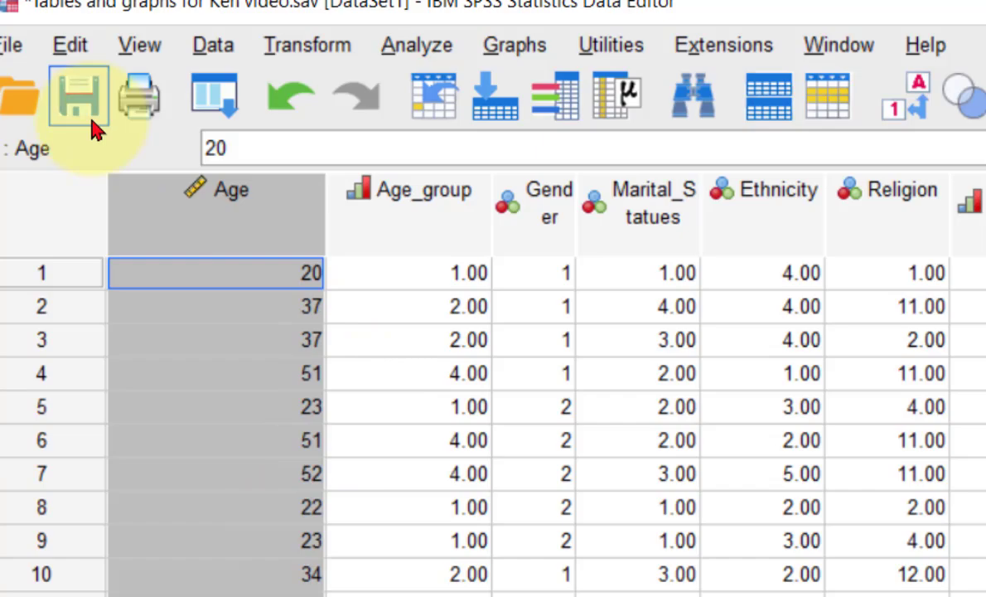
- Return to Variable View, shrink the window, and review Age_group's value labels
key("ctrl+t")
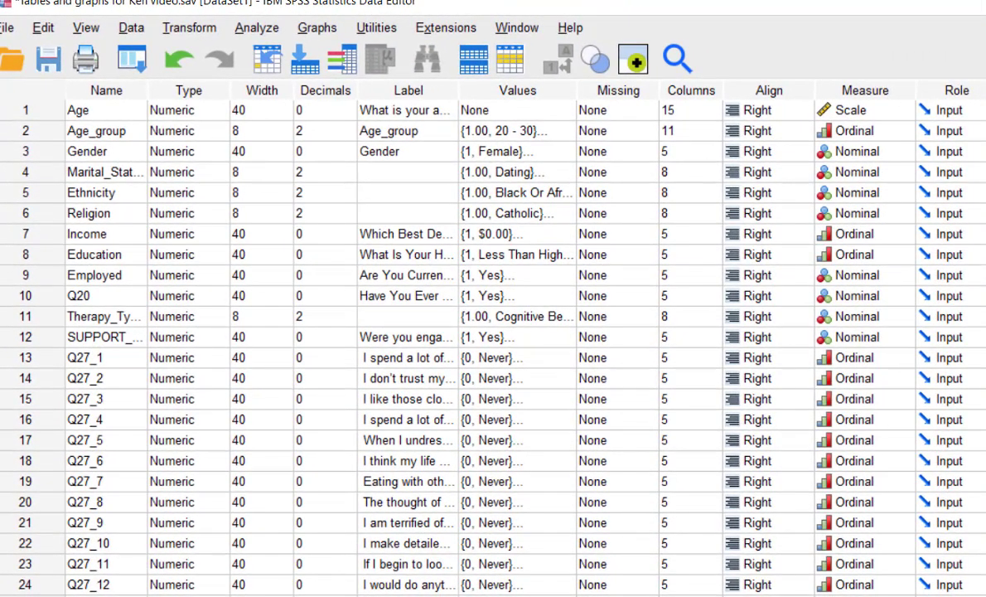
mouse_move(174, 595)
left_mouse_down()
mouse_move(172, 578)
mouse_move(174, 596)
mouse_move(178, 588)
left_mouse_up()
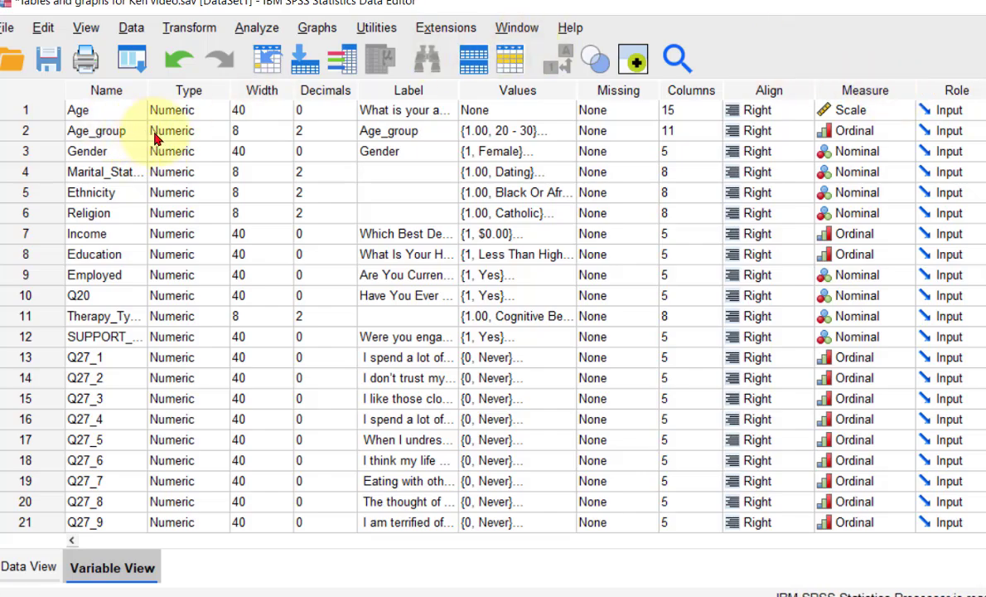
left_click(571, 131)
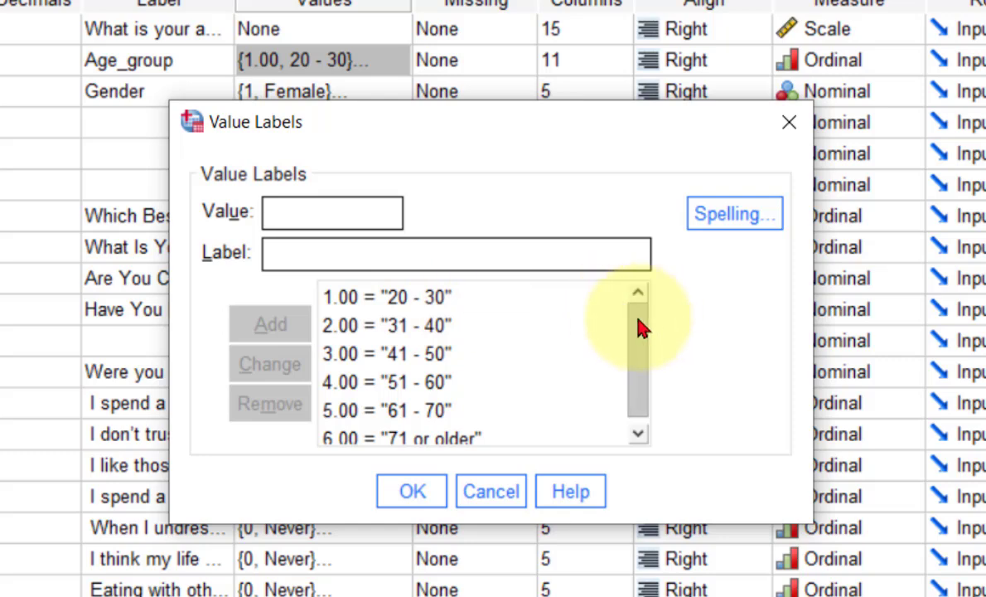
left_click_drag(638, 328, 638, 352)
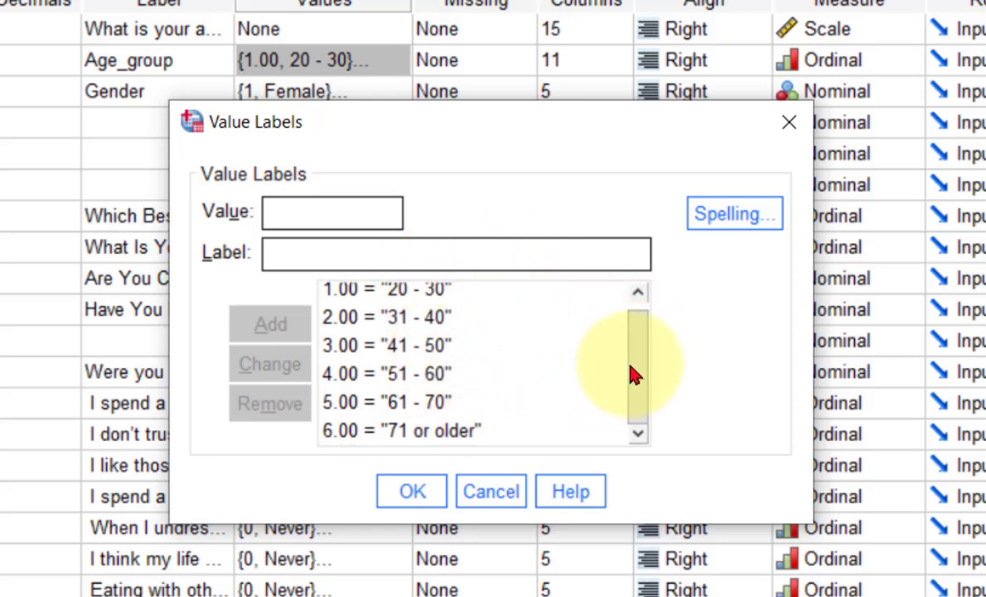
left_click_drag(638, 367, 641, 258)
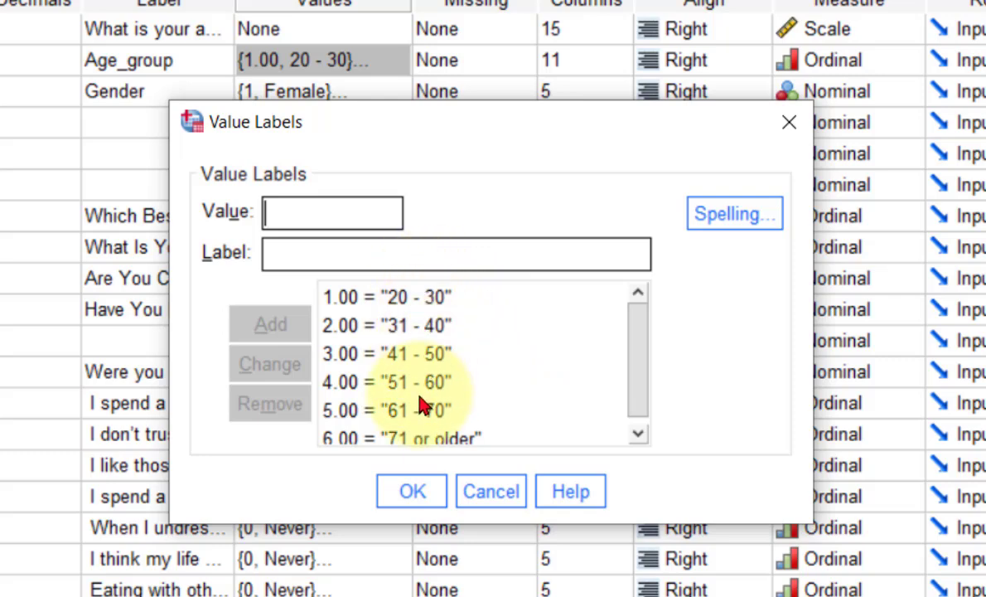
left_click(419, 496)
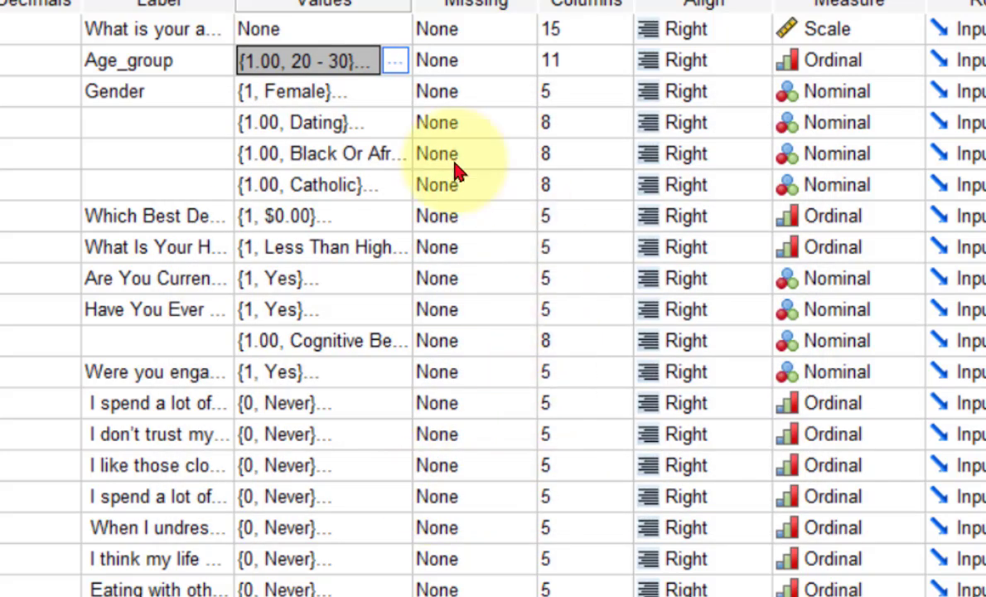
- Review the value labels for Gender and Marital_Status
left_click(395, 91)
left_click(393, 93)
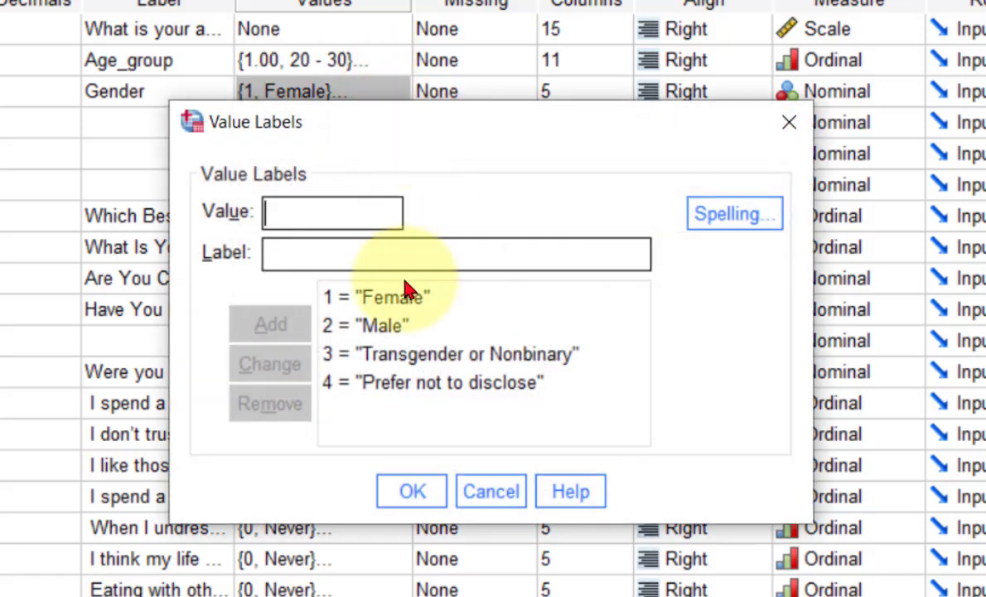
left_click(440, 493)
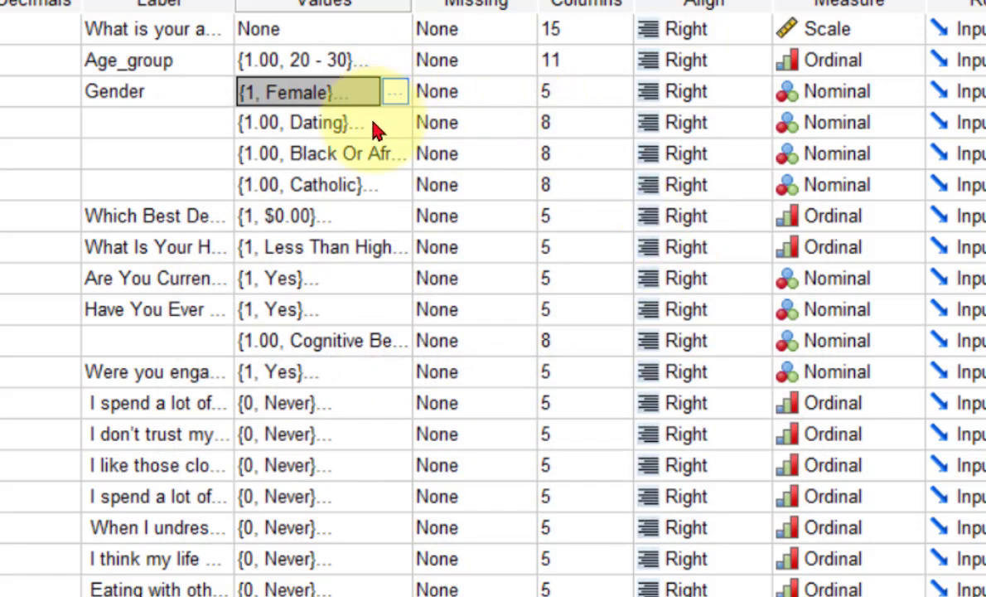
left_click(375, 124)
left_click(397, 123)
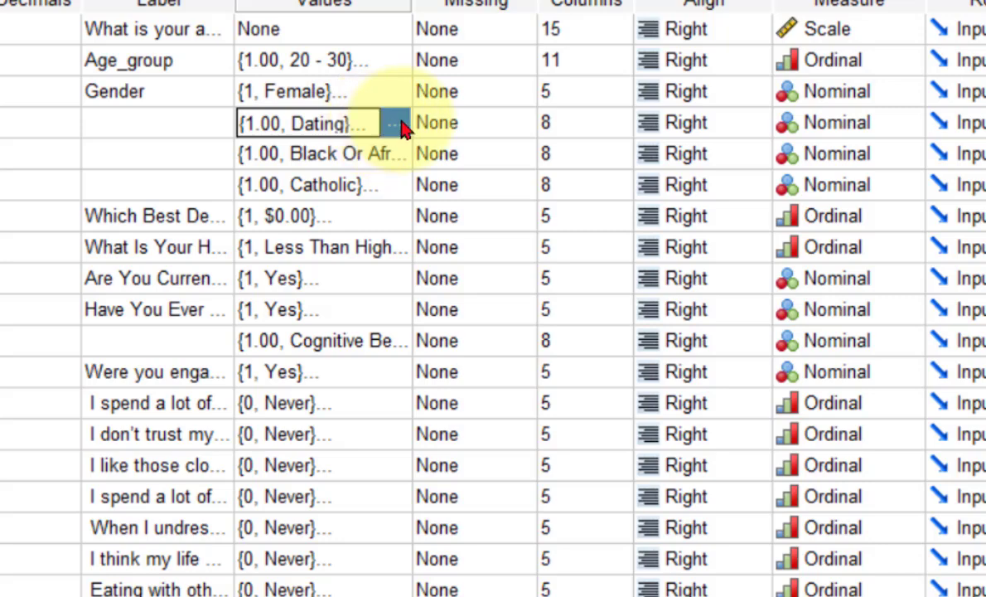
left_click(402, 551)
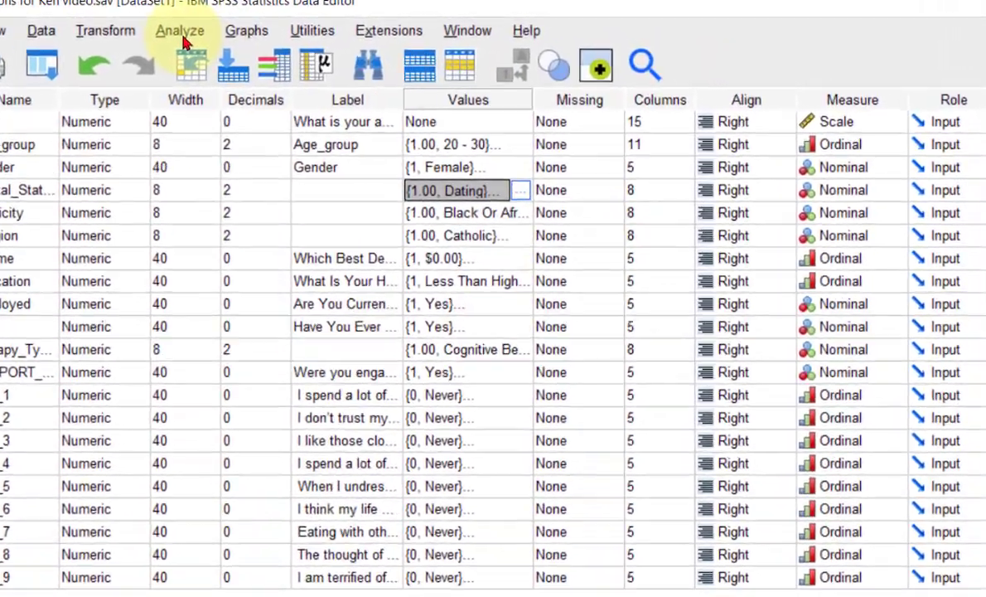
- Open Analyze > Descriptive Statistics > Frequencies with Age_group, Gender and Marital_Statues through Q27_3
left_click(252, 24)
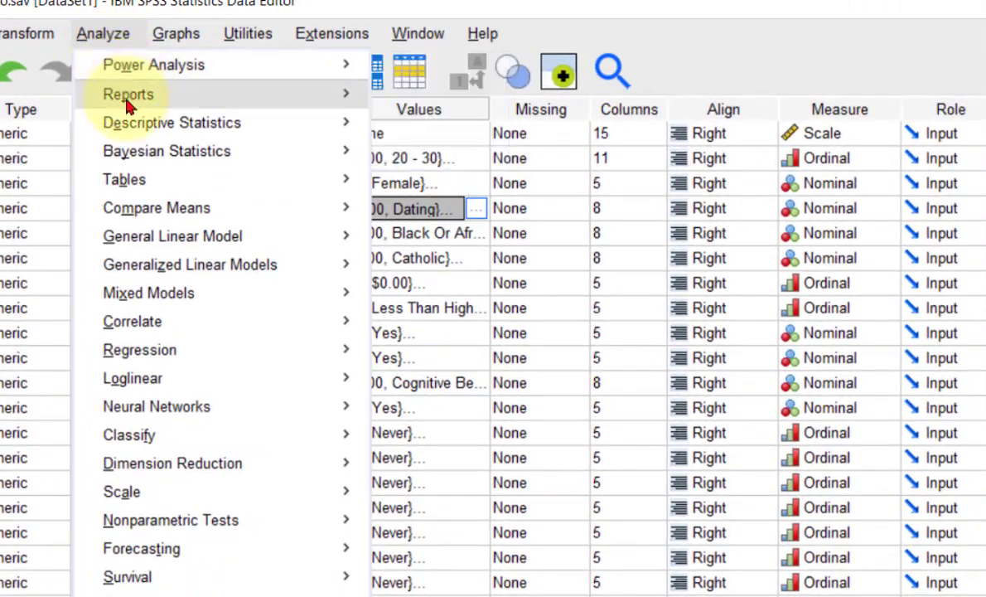
mouse_move(128, 126)
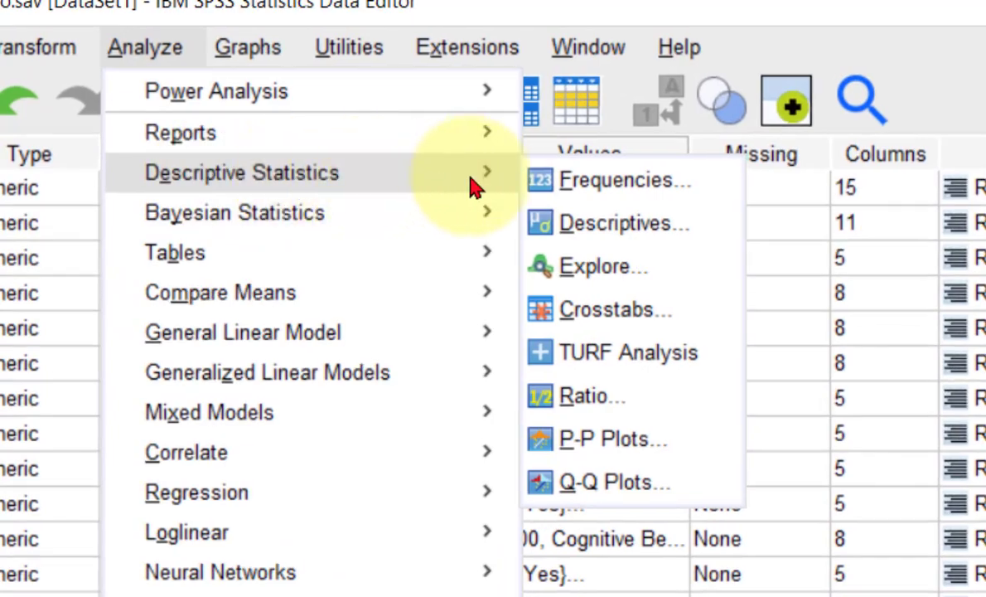
left_click(570, 187)
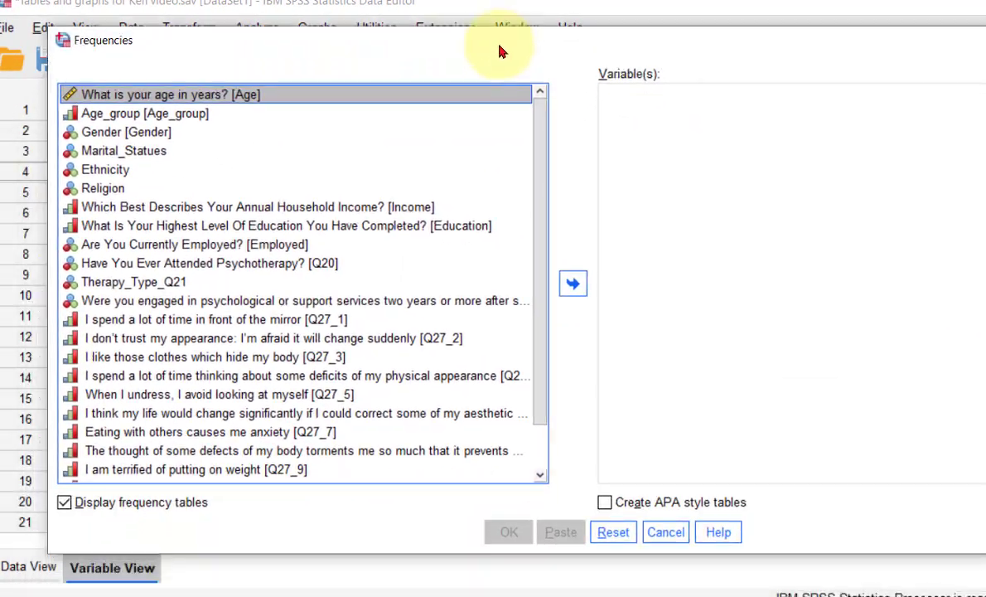
left_click_drag(501, 51, 471, 47)
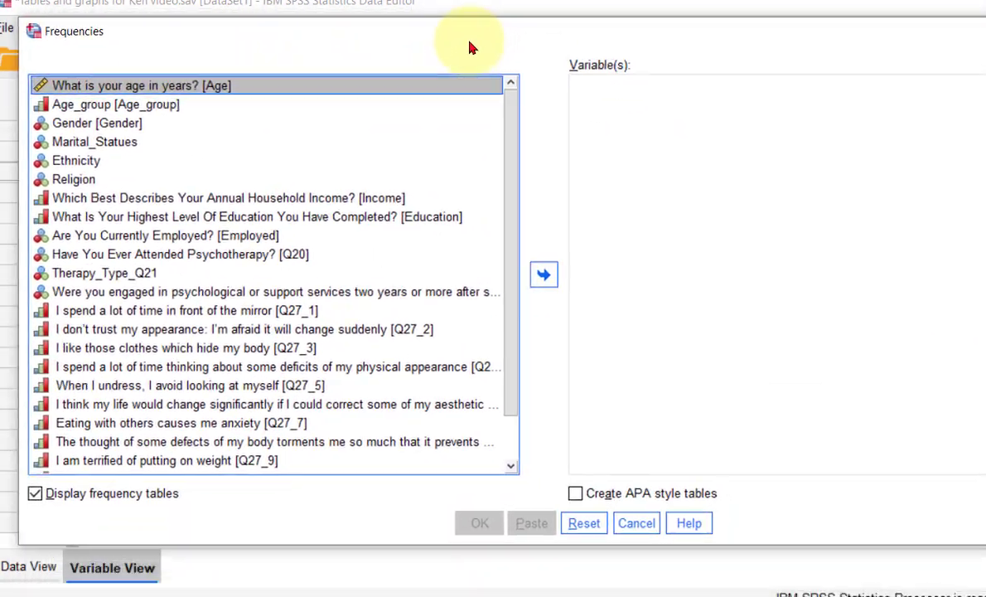
left_click(91, 112)
left_click(544, 274)
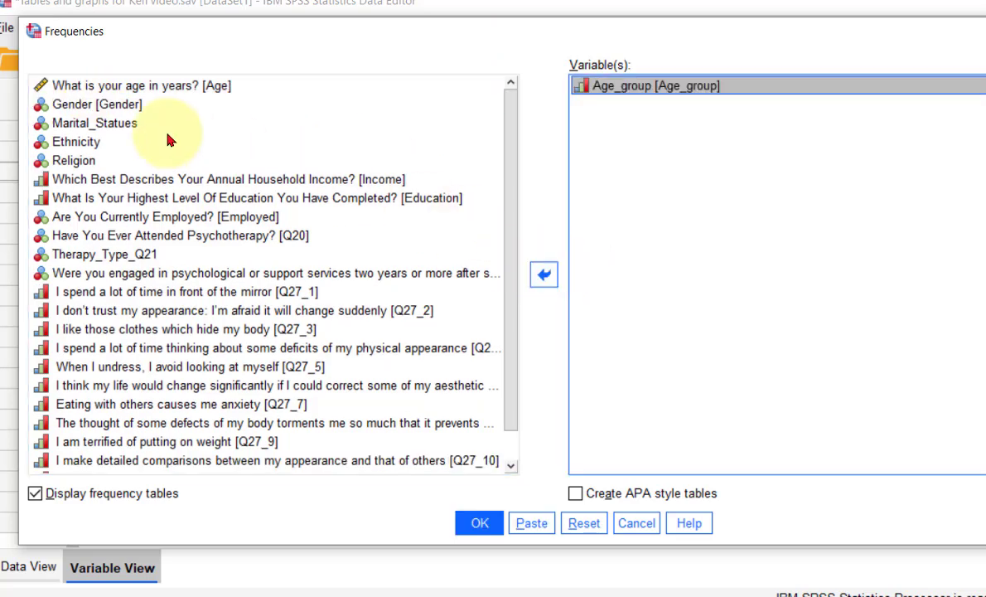
left_click(95, 105)
left_click(543, 276)
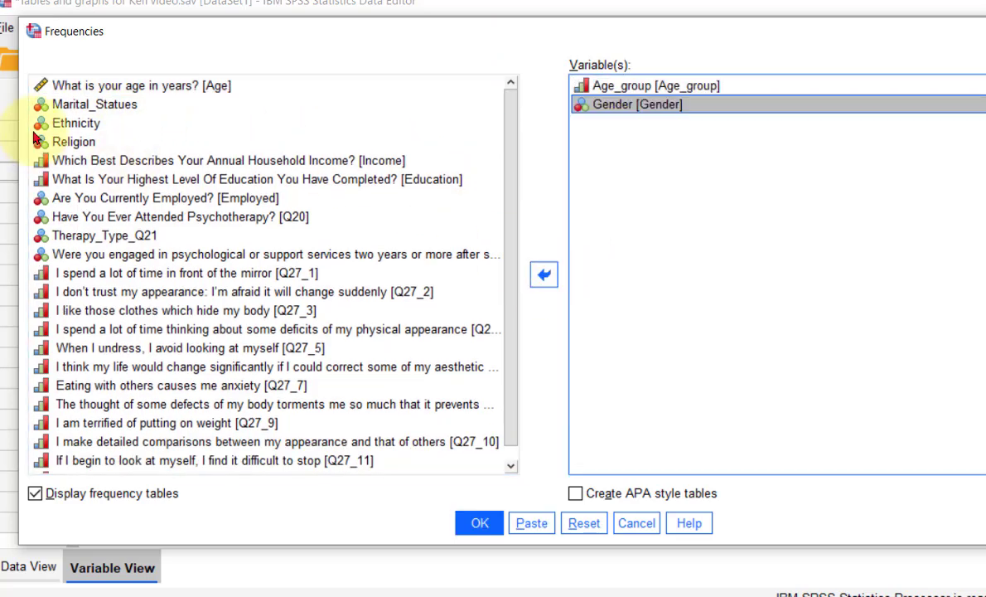
left_click(64, 110)
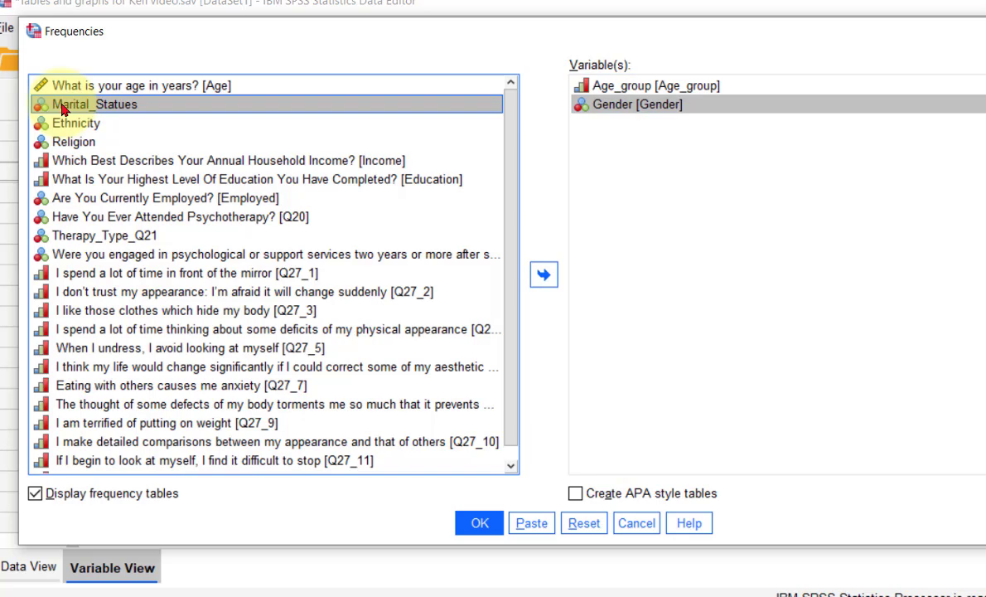
left_click(57, 310, "shift")
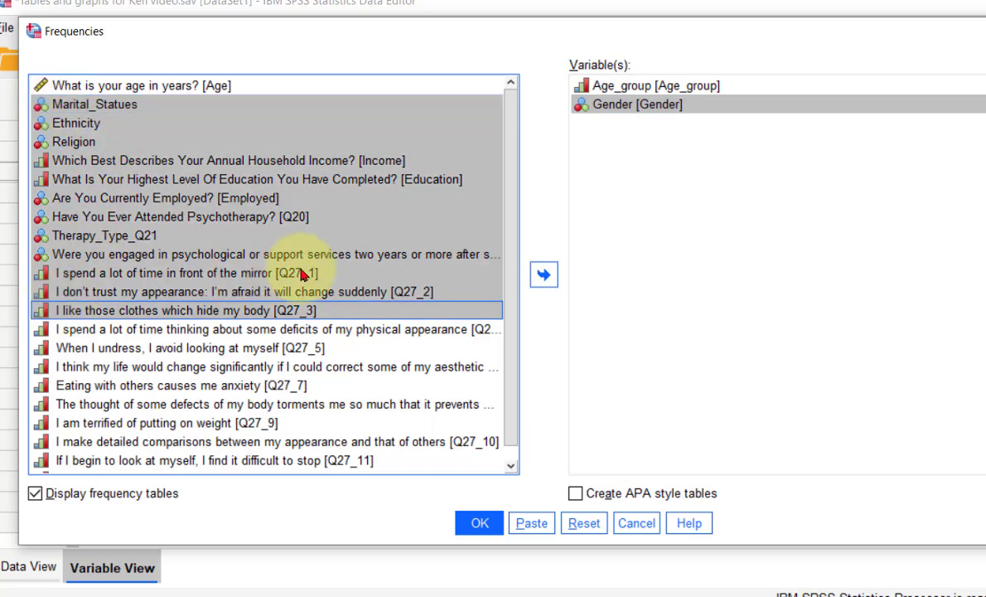
left_click(544, 274)
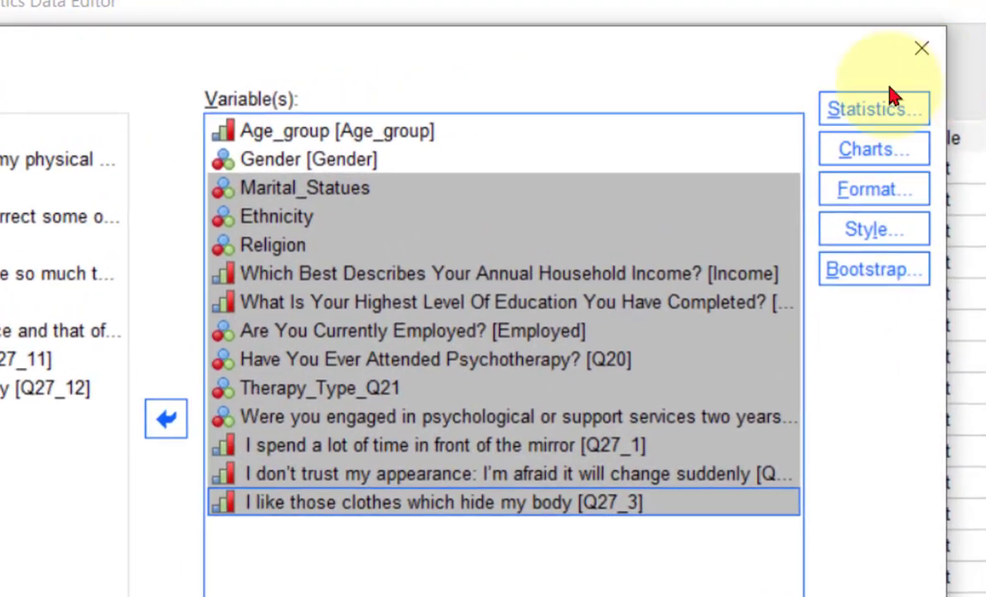
- Run the frequencies with bar charts and APA style tables enabled
left_click(887, 131)
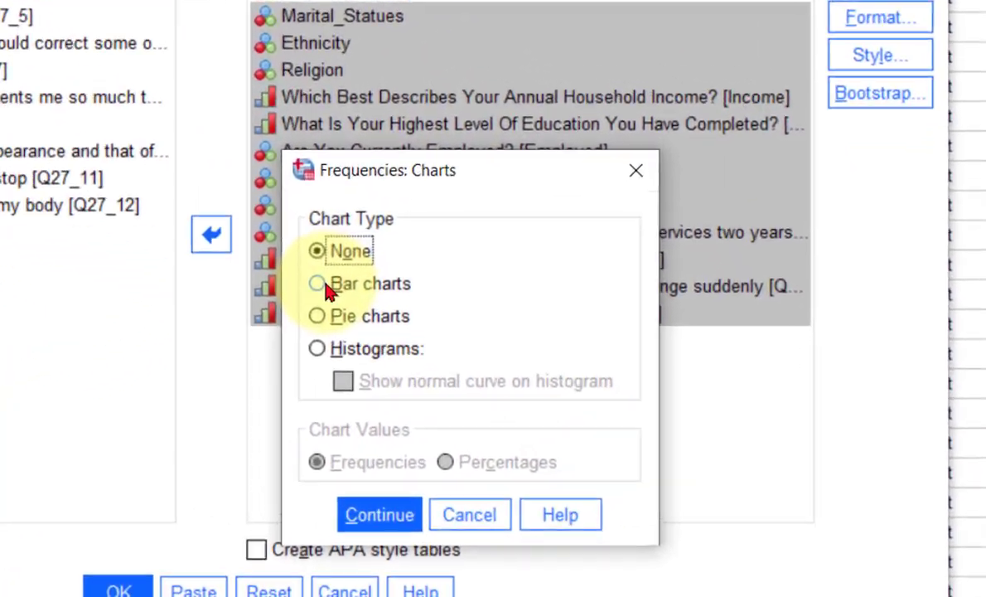
left_click(326, 285)
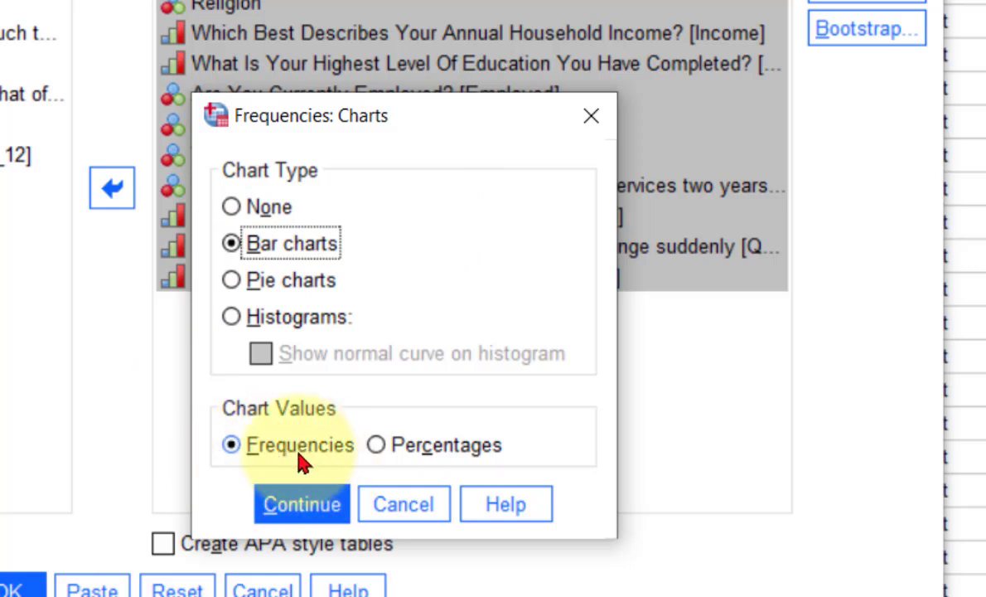
left_click(272, 509)
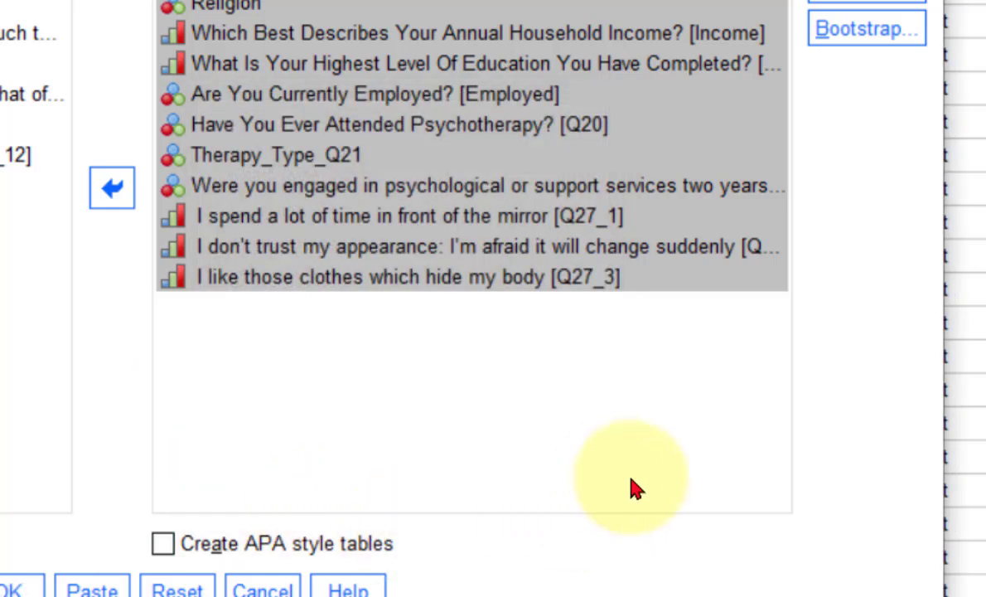
left_click(162, 545)
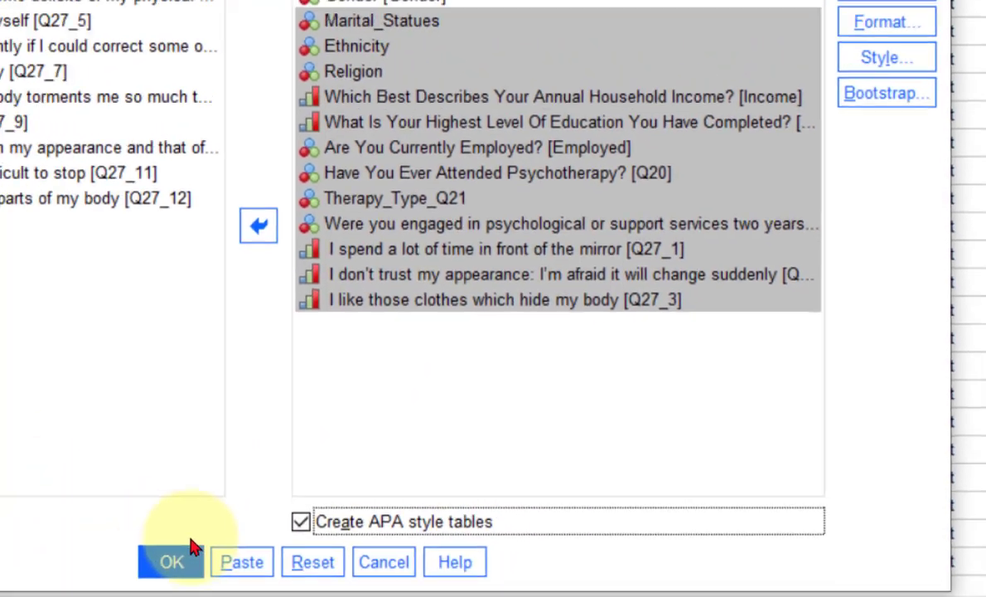
left_click(191, 546)
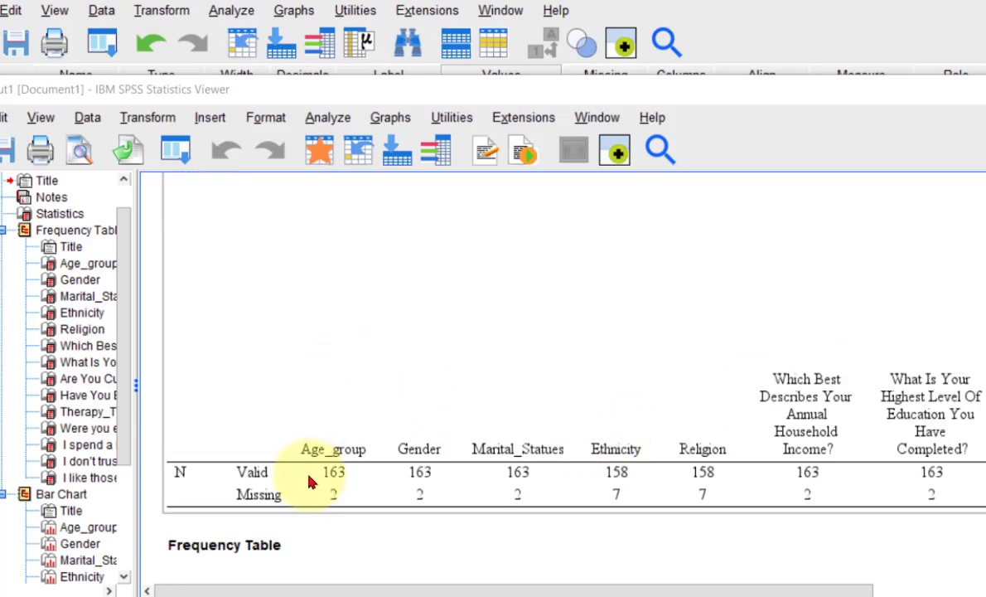
scroll(784, 442, "down", 3)
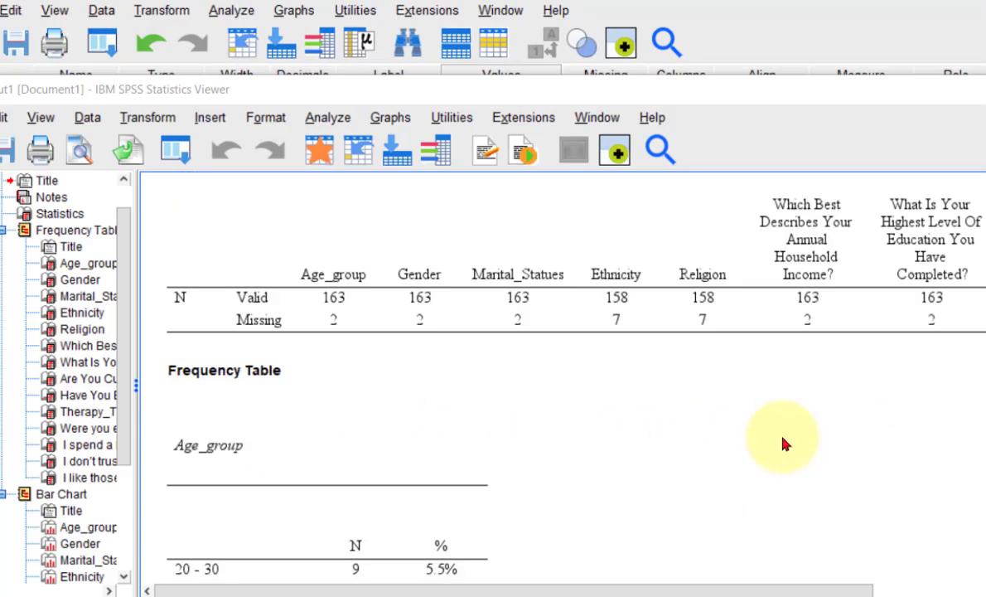
scroll(828, 454, "down", 3)
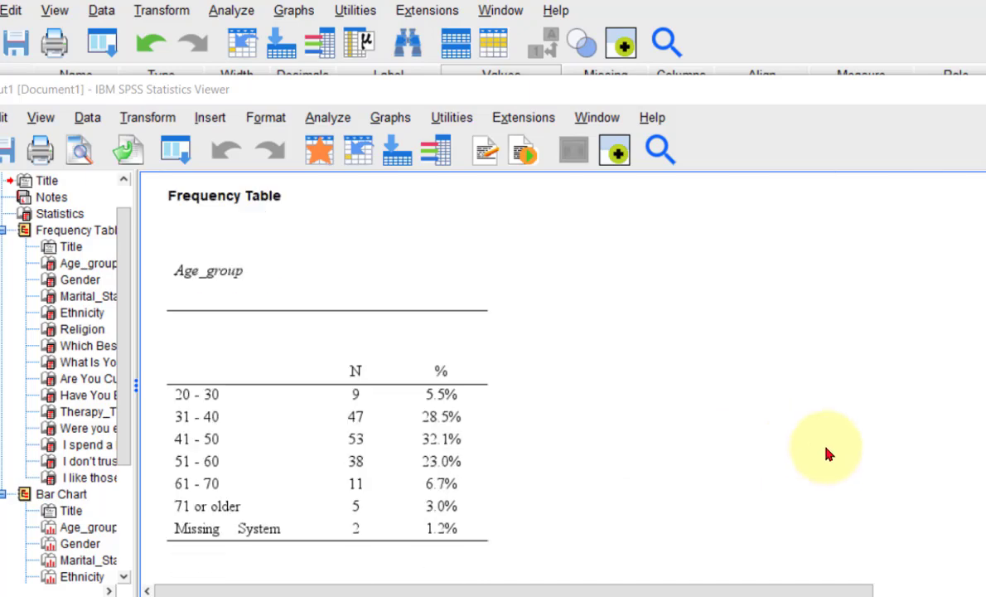
left_click(276, 285)
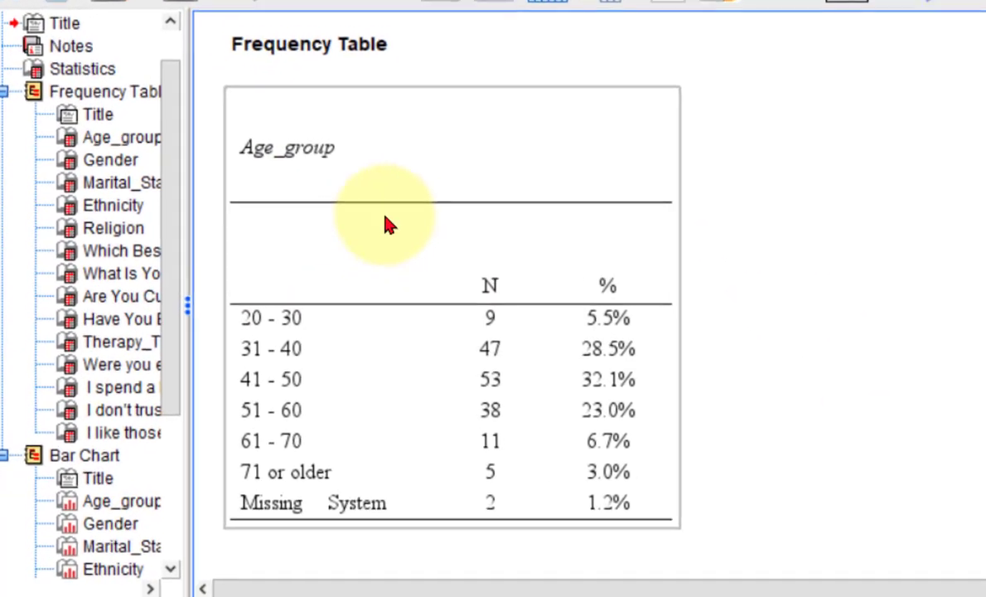
scroll(370, 216, "down", 5)
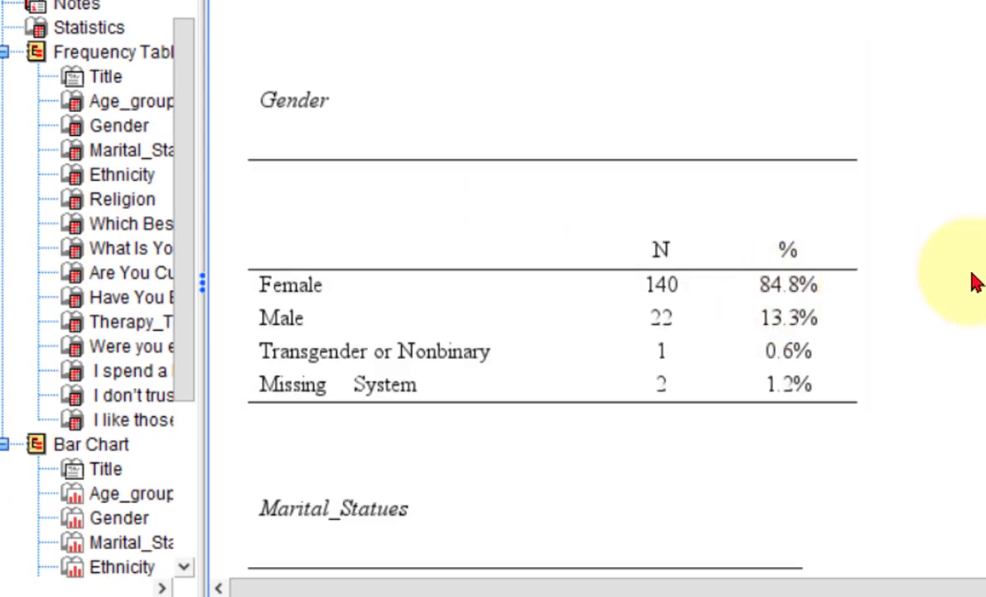
scroll(919, 280, "up", 3)
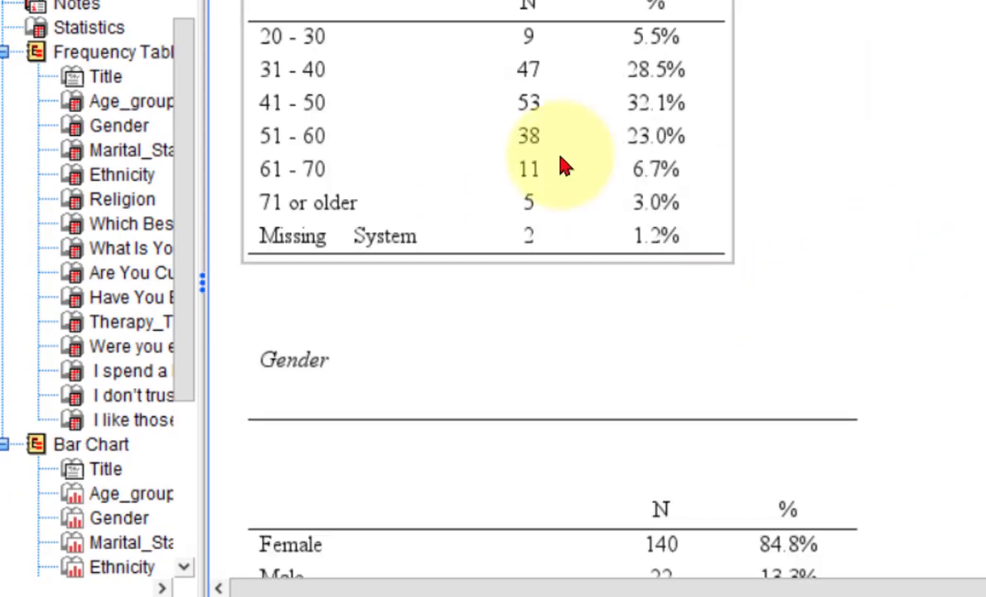
scroll(448, 137, "up", 1)
scroll(370, 319, "down", 3)
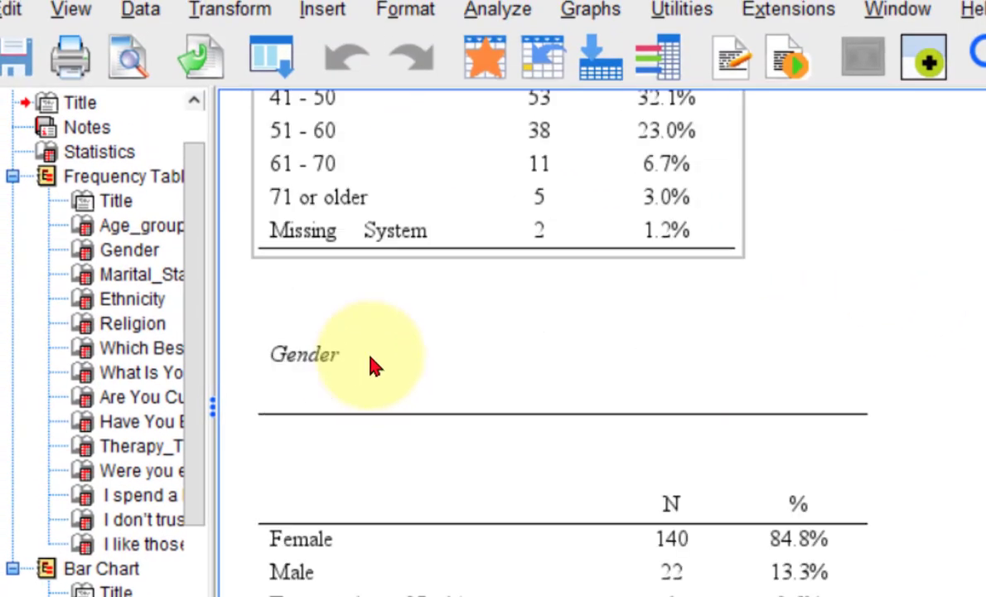
scroll(388, 474, "down", 5)
scroll(700, 390, "down", 2)
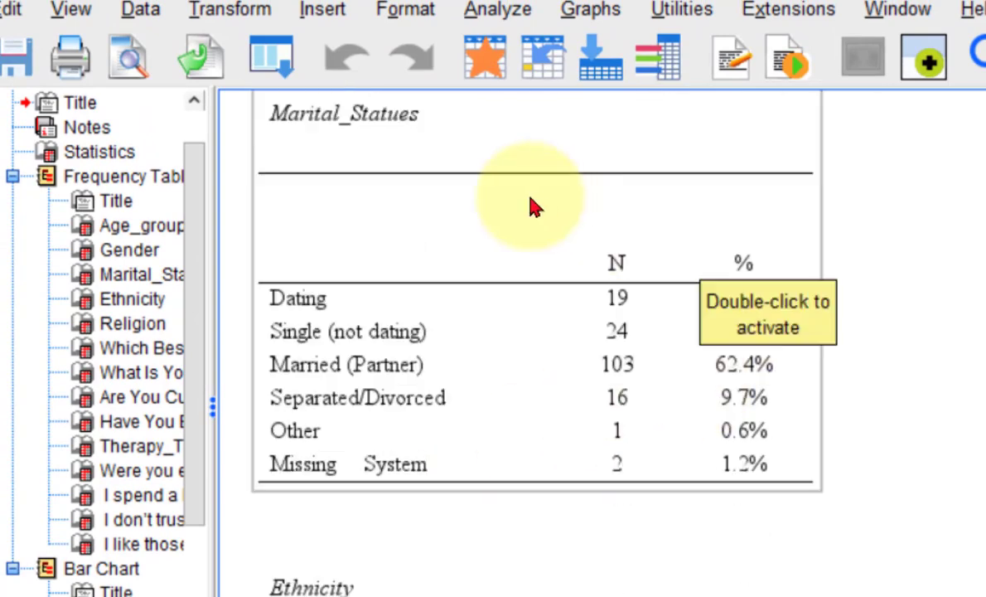
scroll(479, 363, "down", 4)
scroll(866, 348, "down", 3)
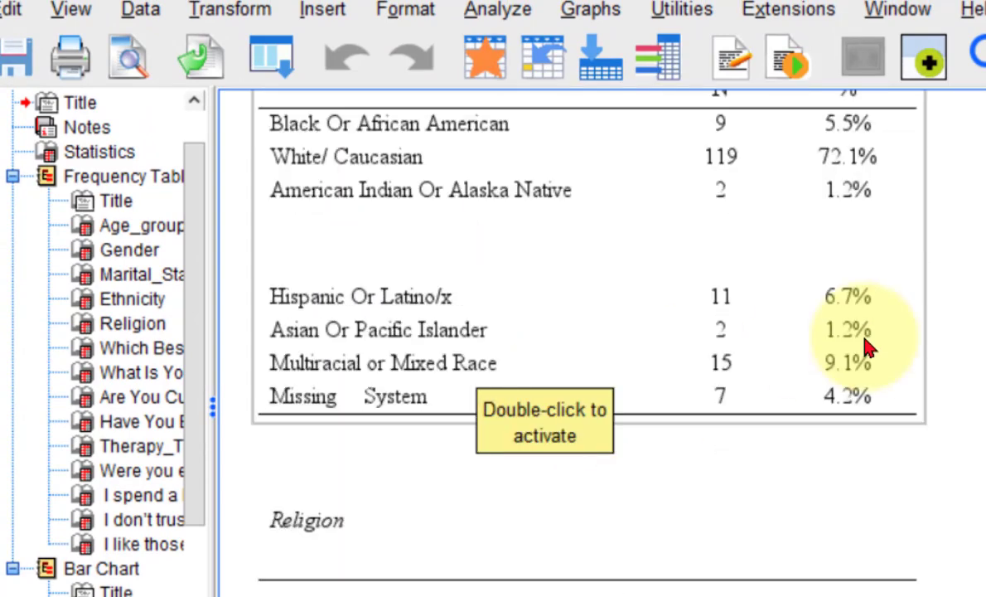
scroll(866, 332, "up", 4)
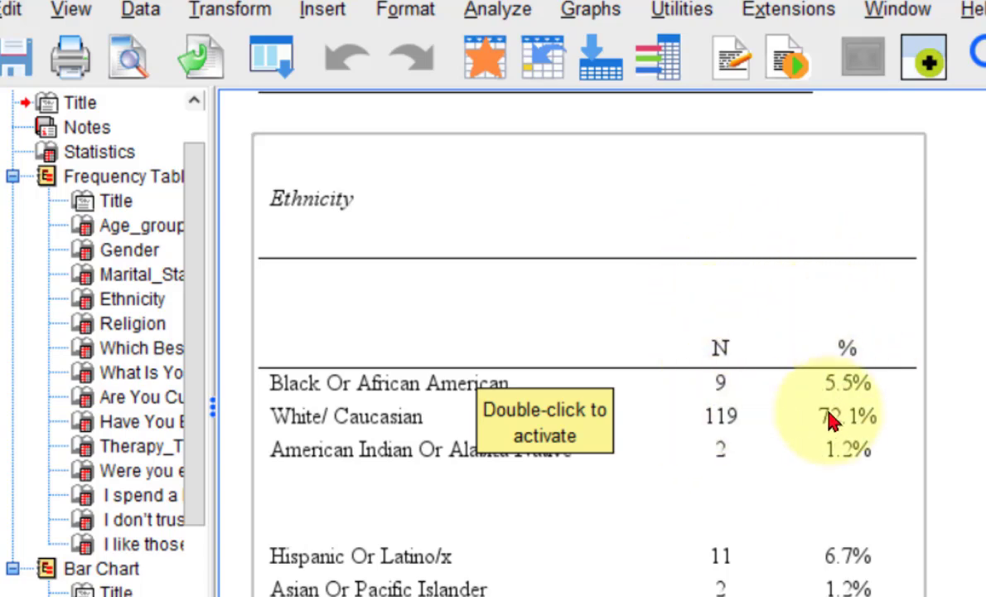
scroll(982, 331, "down", 3)
scroll(982, 331, "down", 15)
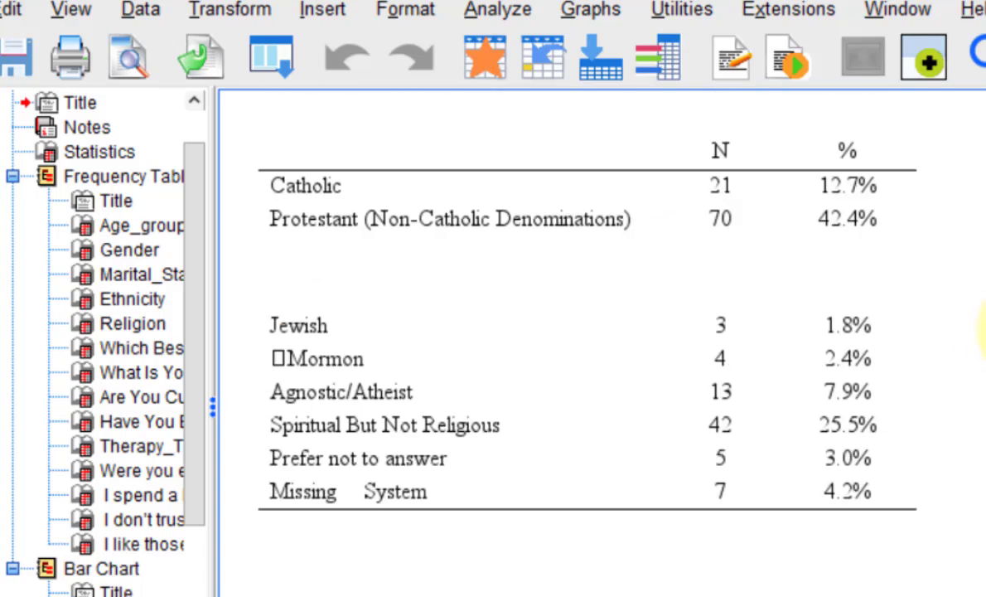
scroll(977, 331, "down", 5)
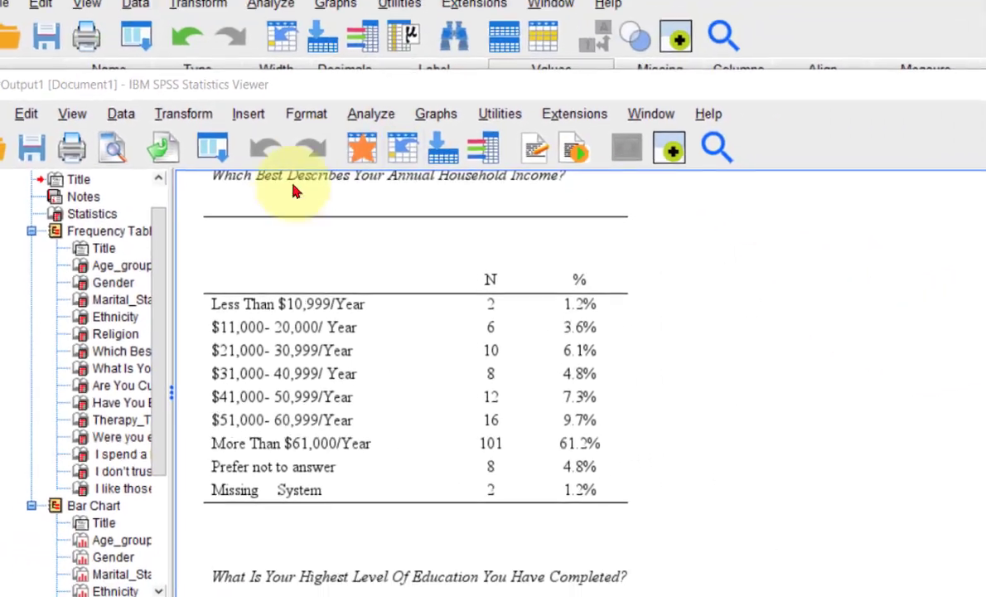
scroll(277, 249, "down", 3)
scroll(373, 298, "down", 15)
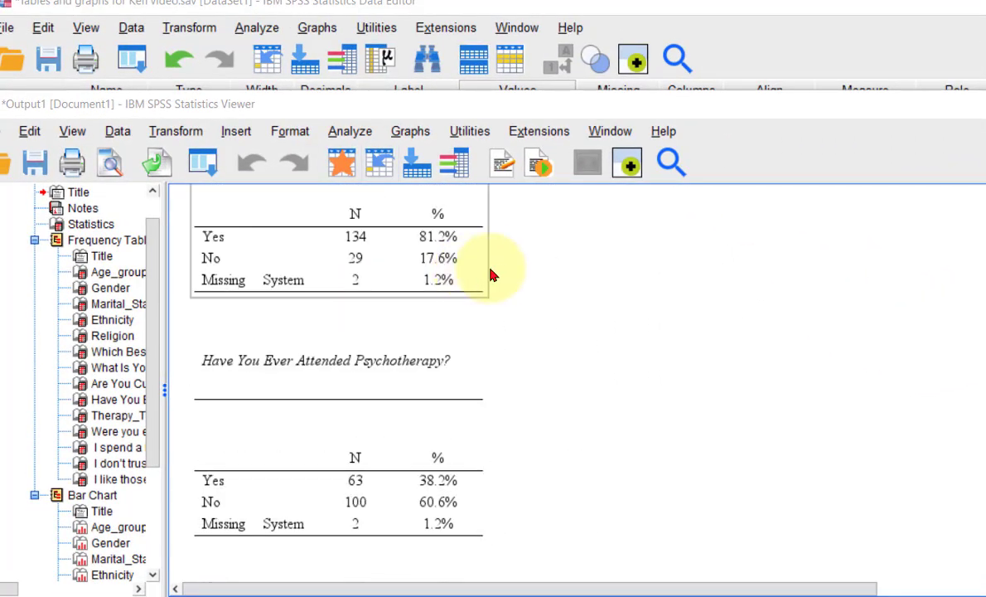
scroll(506, 273, "down", 15)
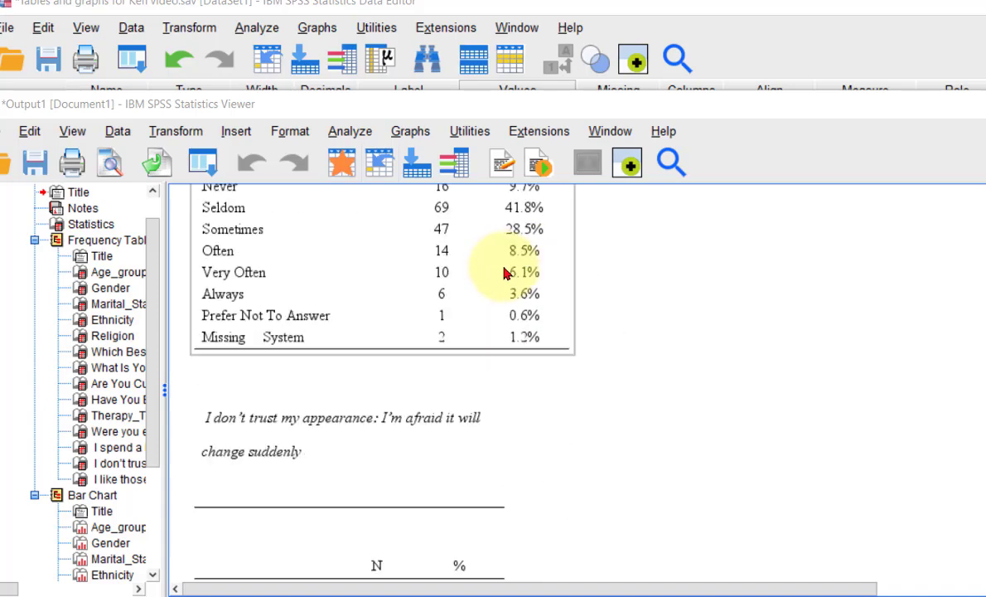
scroll(506, 273, "up", 2)
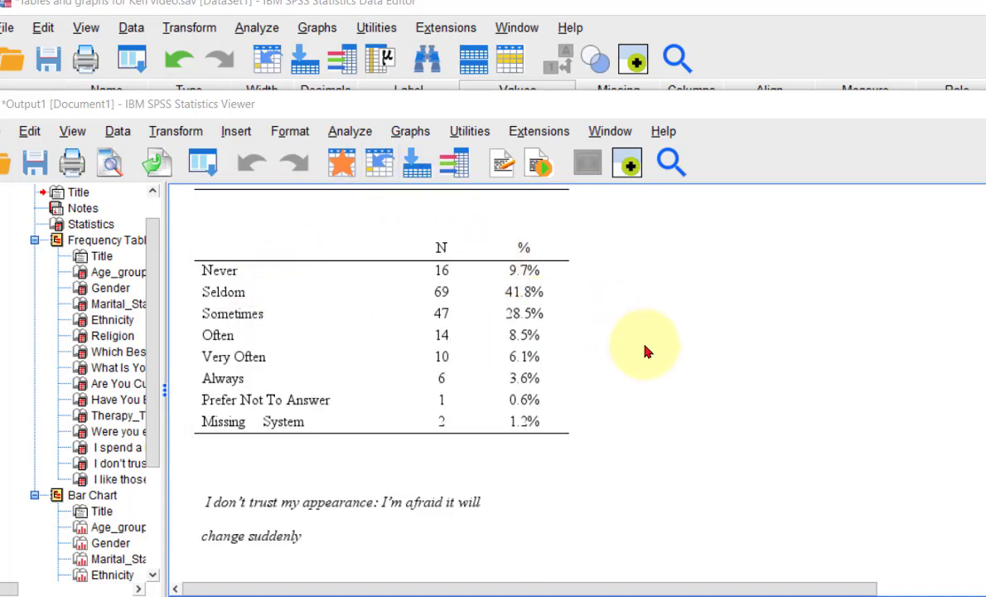
scroll(646, 351, "up", 2)
left_click(369, 266)
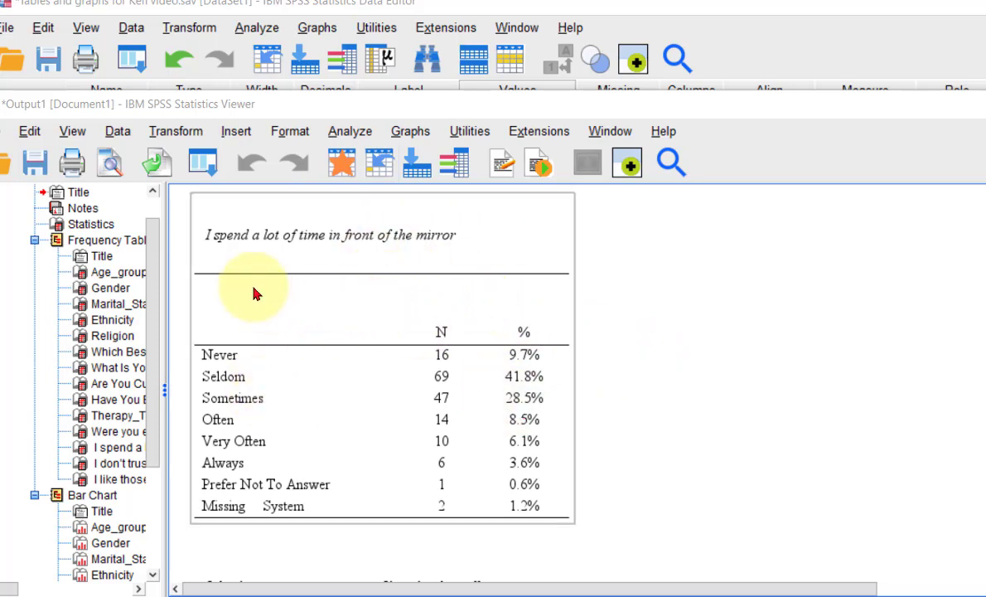
scroll(620, 325, "down", 10)
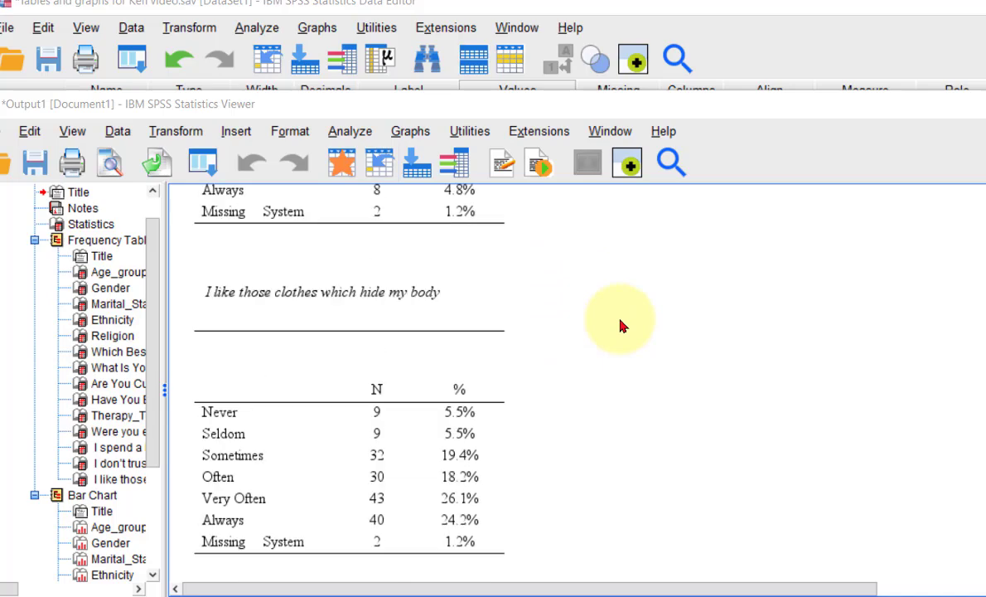
scroll(621, 326, "down", 3)
scroll(630, 326, "up", 3)
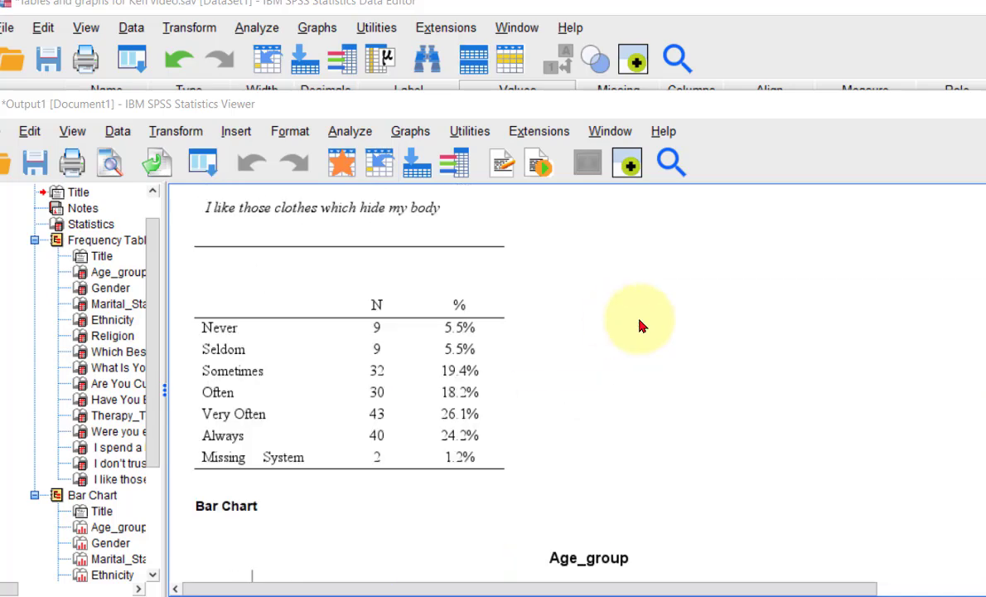
scroll(645, 328, "down", 3)
scroll(673, 322, "down", 4)
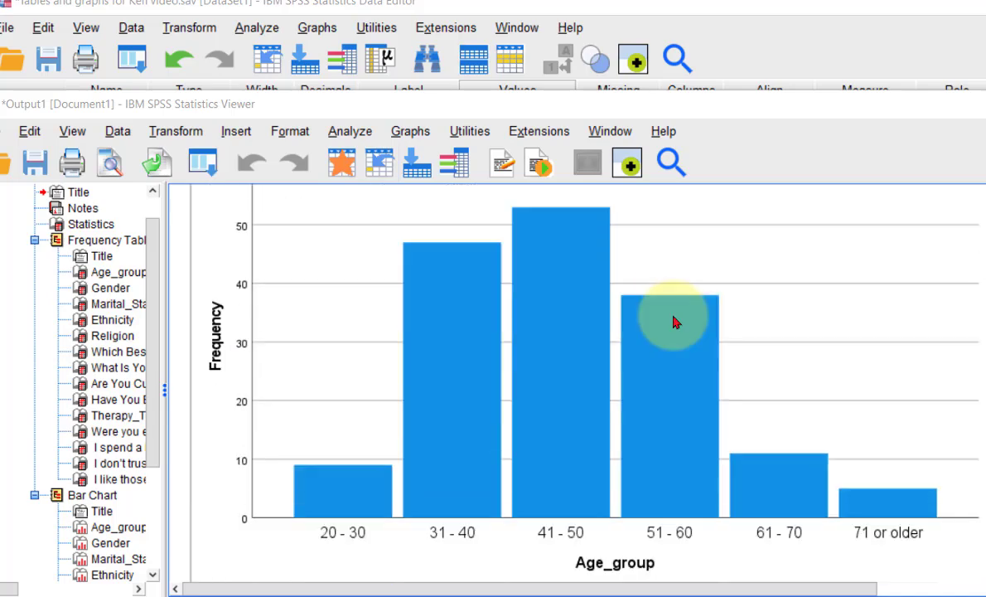
scroll(673, 322, "up", 1)
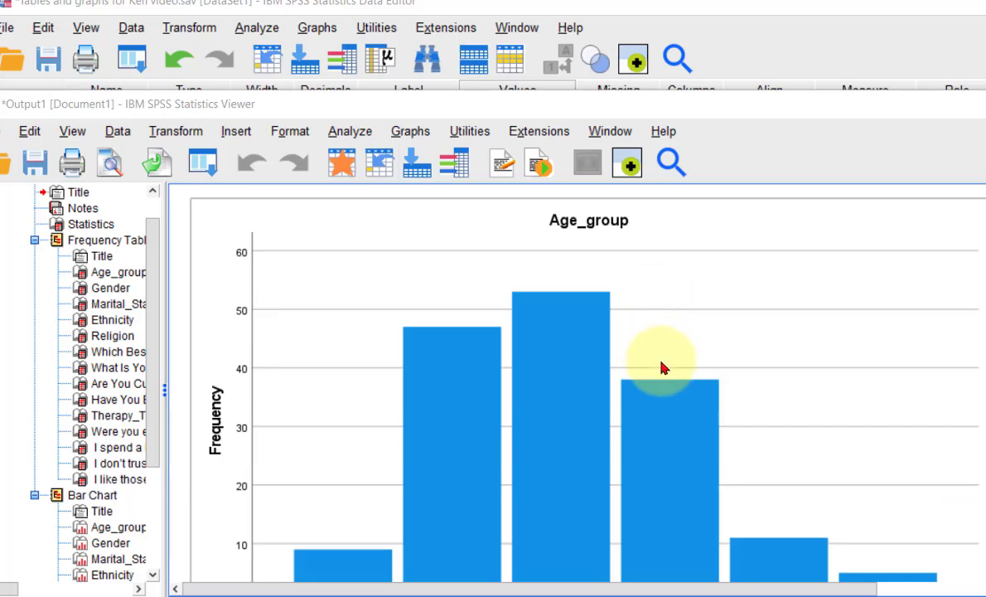
scroll(630, 447, "down", 1)
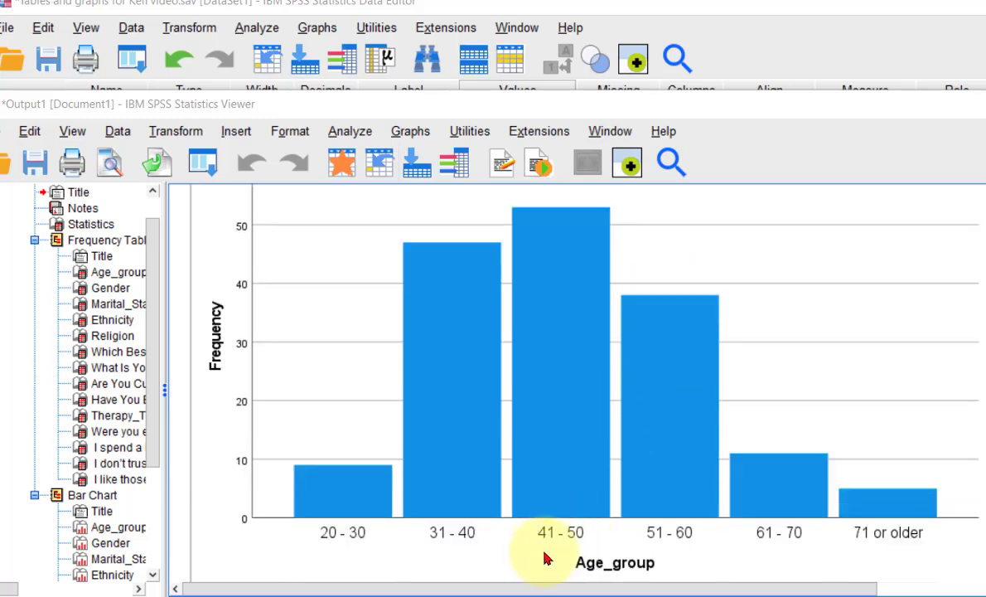
scroll(499, 489, "down", 10)
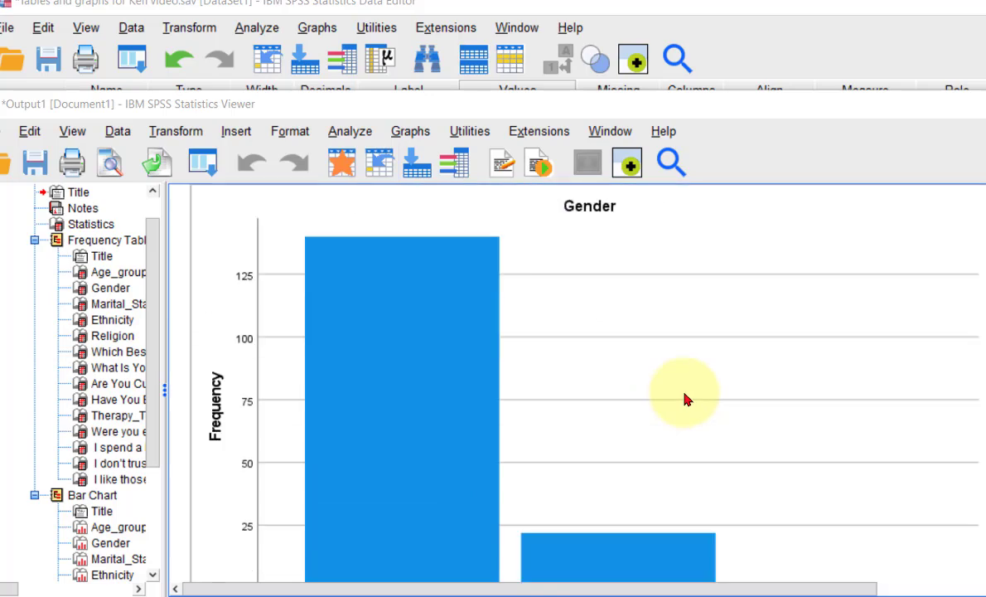
scroll(456, 403, "up", 1)
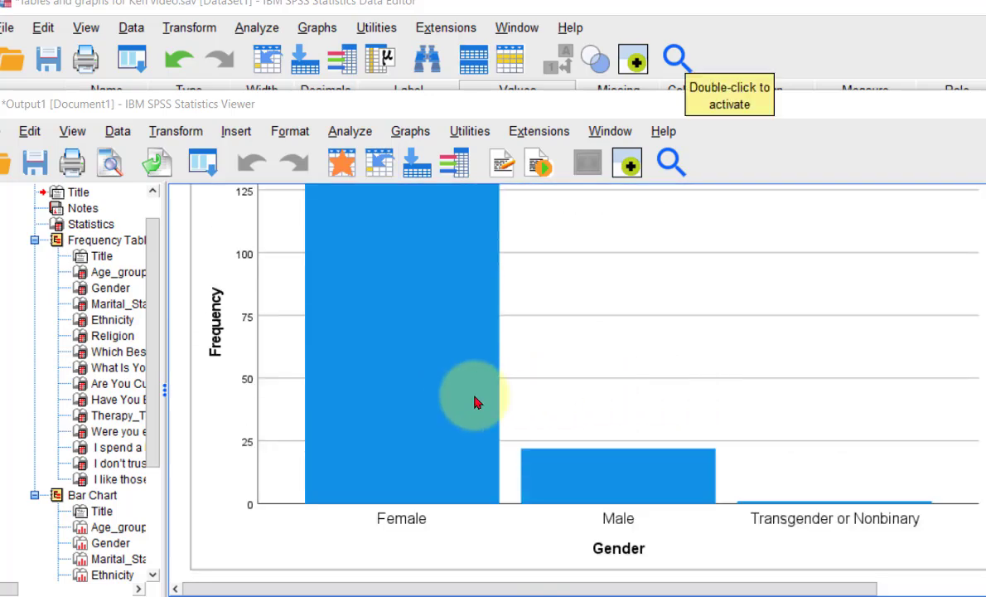
scroll(477, 403, "up", 1)
scroll(462, 383, "down", 6)
scroll(460, 383, "down", 2)
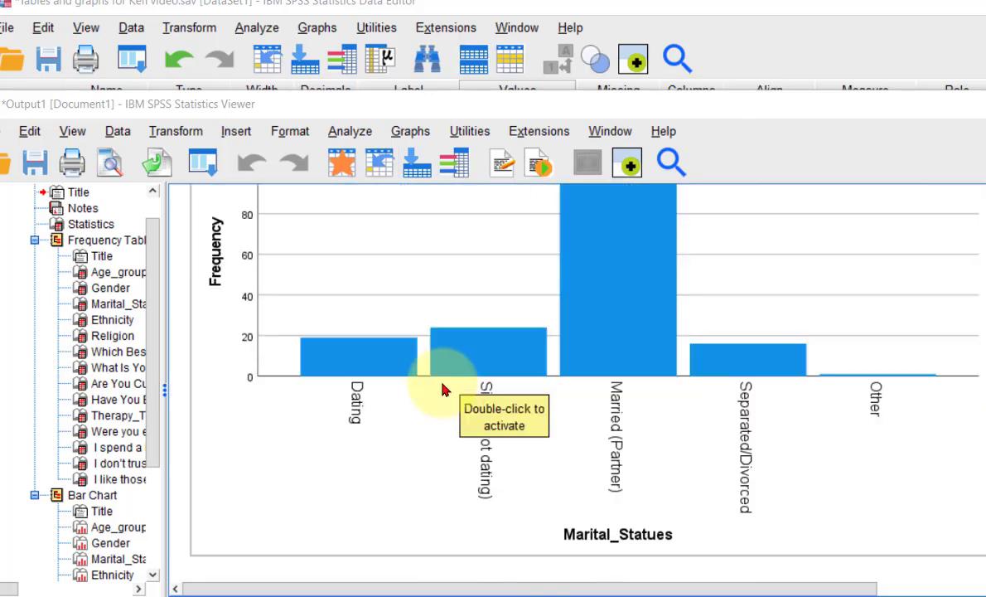
scroll(880, 352, "down", 6)
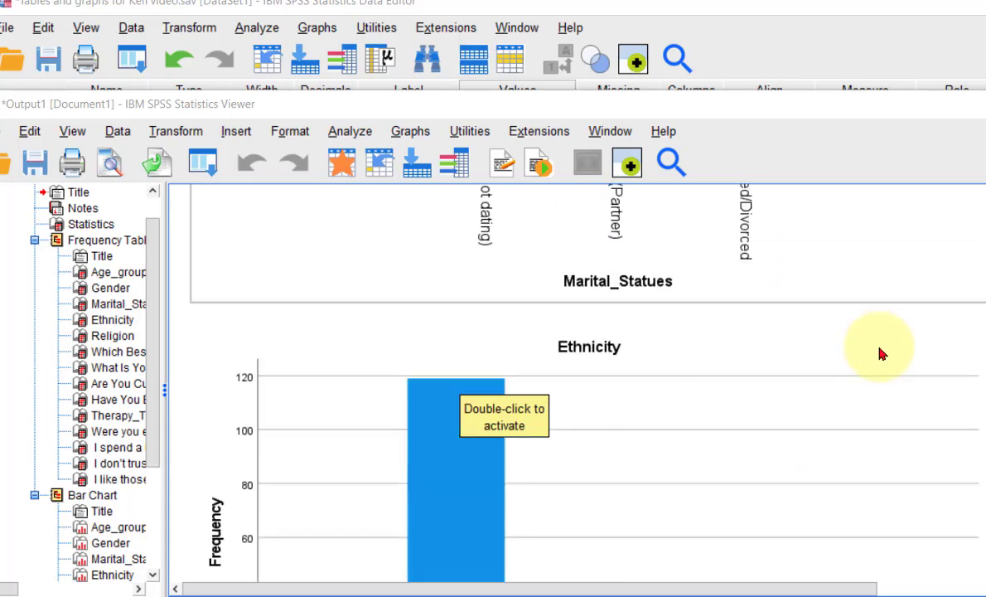
scroll(880, 353, "down", 11)
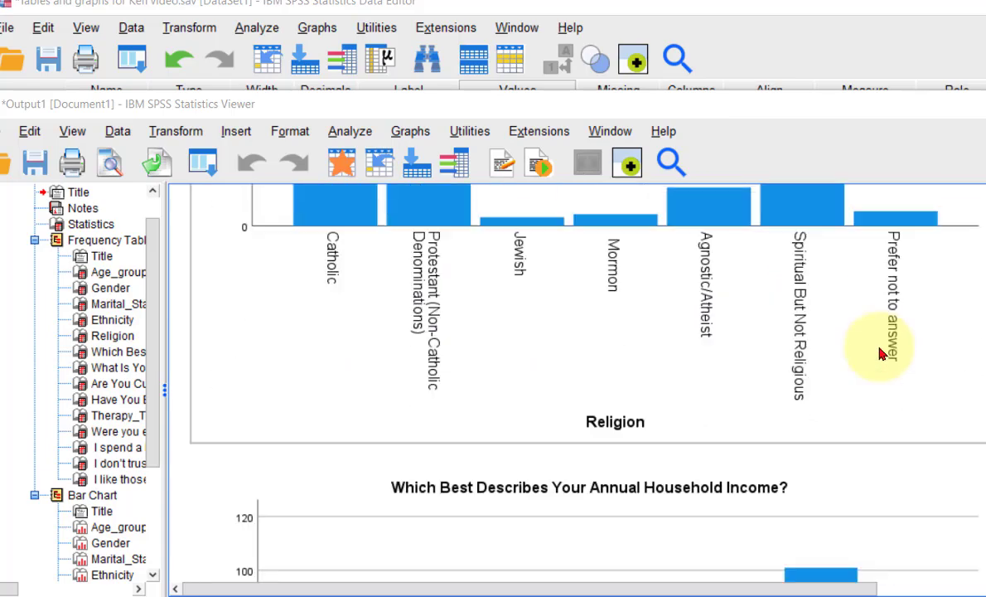